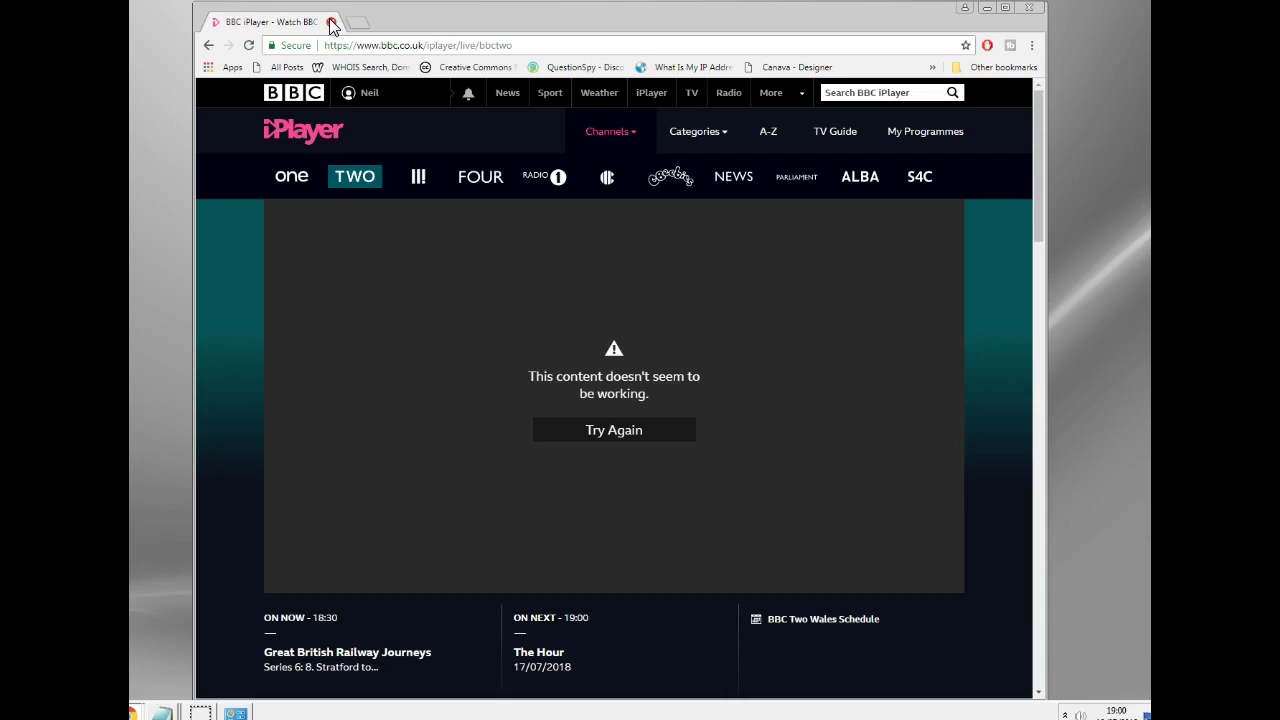
Close the Chrome window showing the failing BBC Two live stream
{"action": "left_click", "coordinate": [332, 22]}
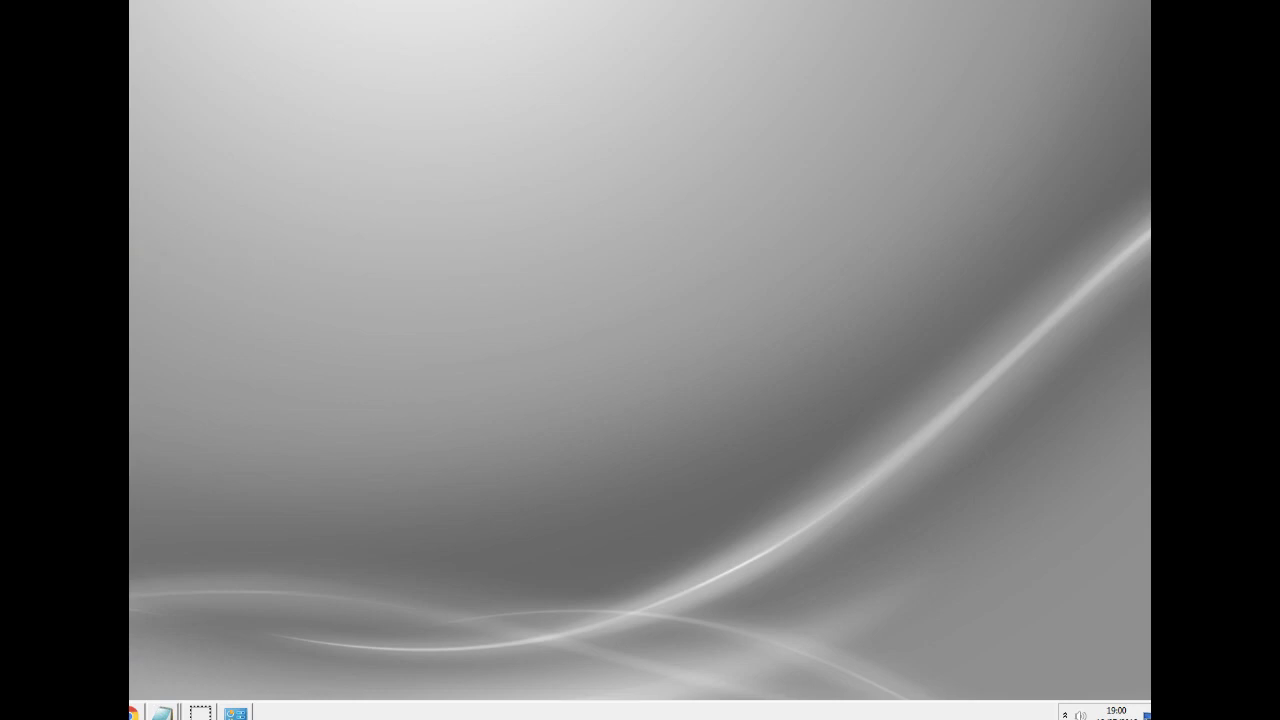
Go through Network and Sharing Center to the Local Area Connection's TCP/IPv4 properties
{"action": "left_click", "coordinate": [235, 712]}
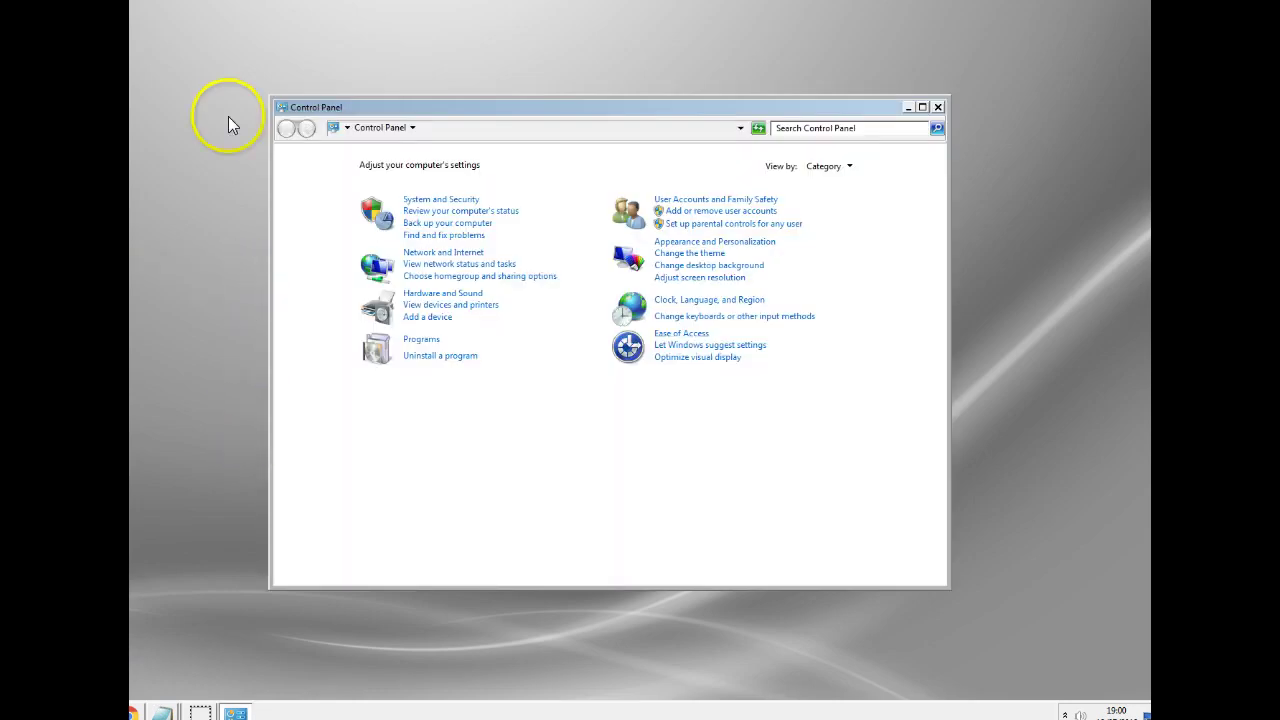
{"action": "left_click", "coordinate": [432, 258]}
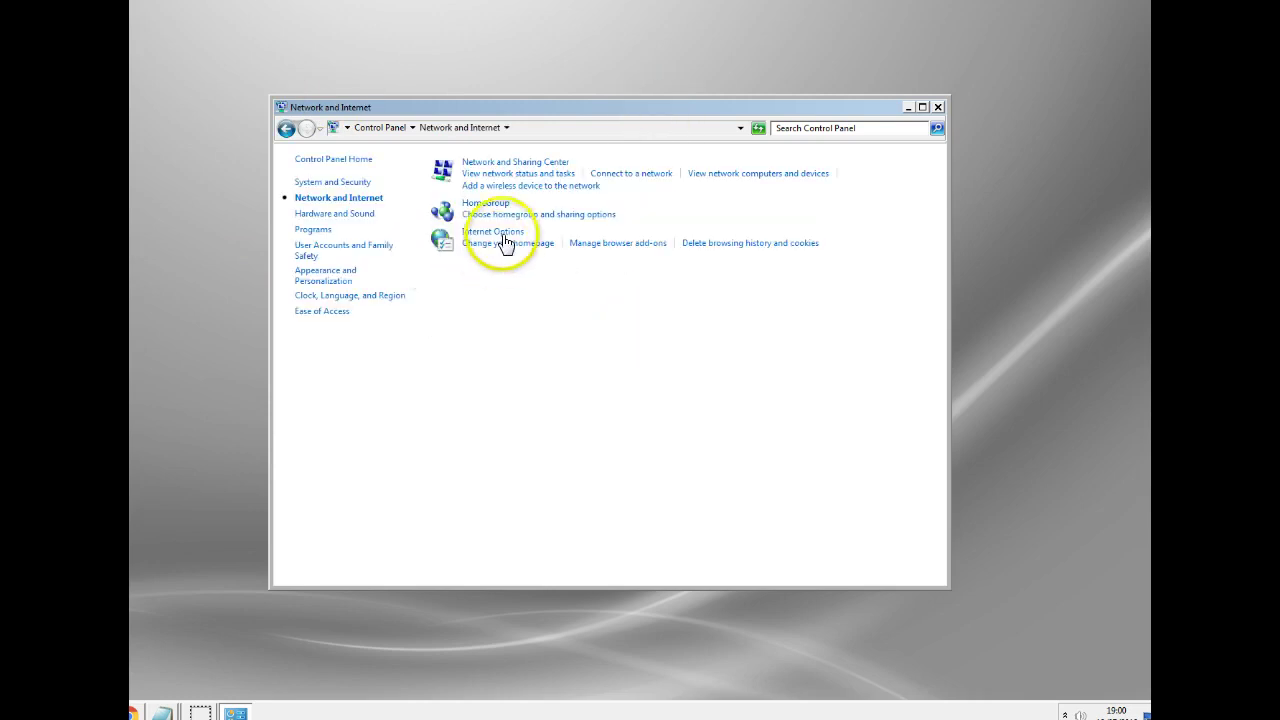
{"action": "left_click", "coordinate": [497, 166]}
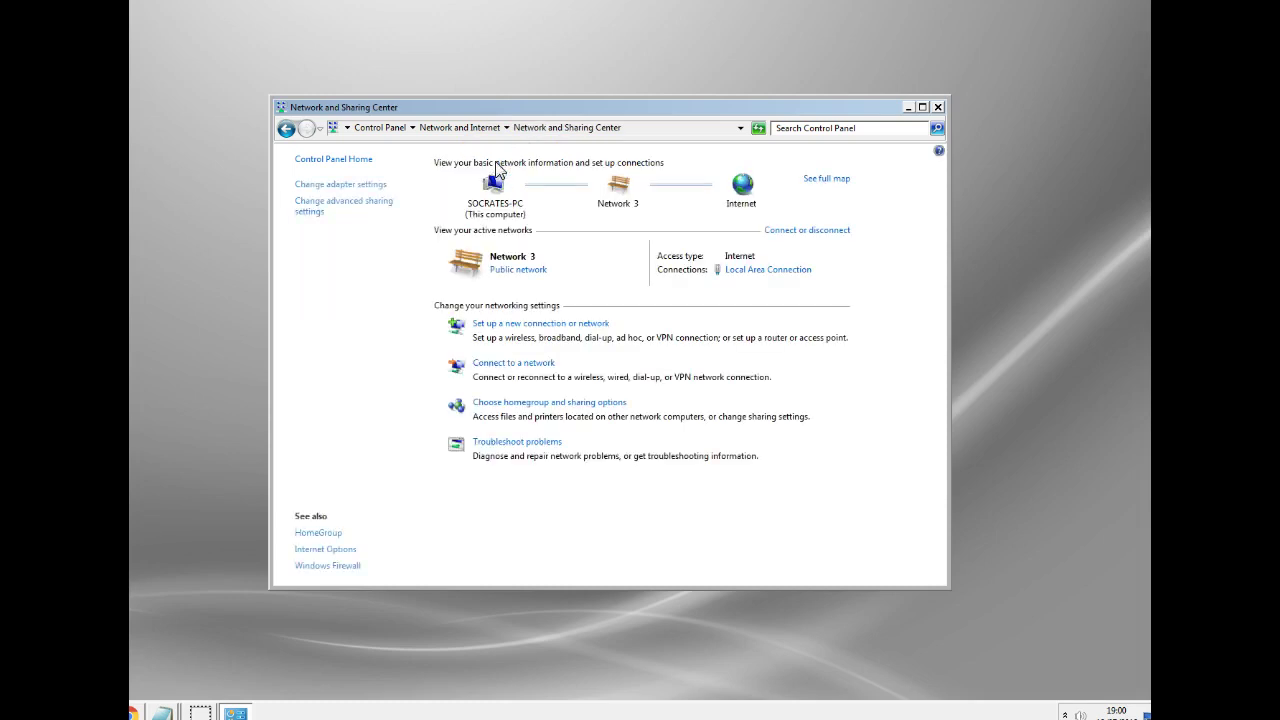
{"action": "left_click", "coordinate": [766, 271]}
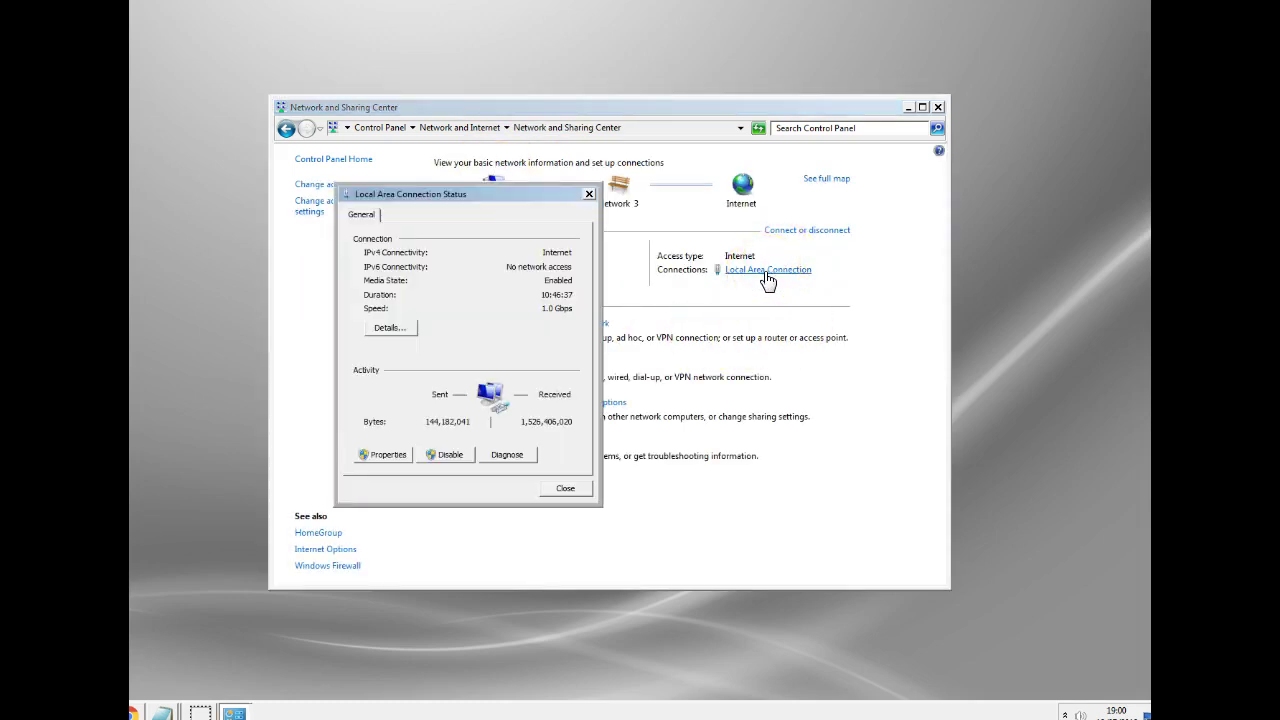
{"action": "left_click", "coordinate": [378, 457]}
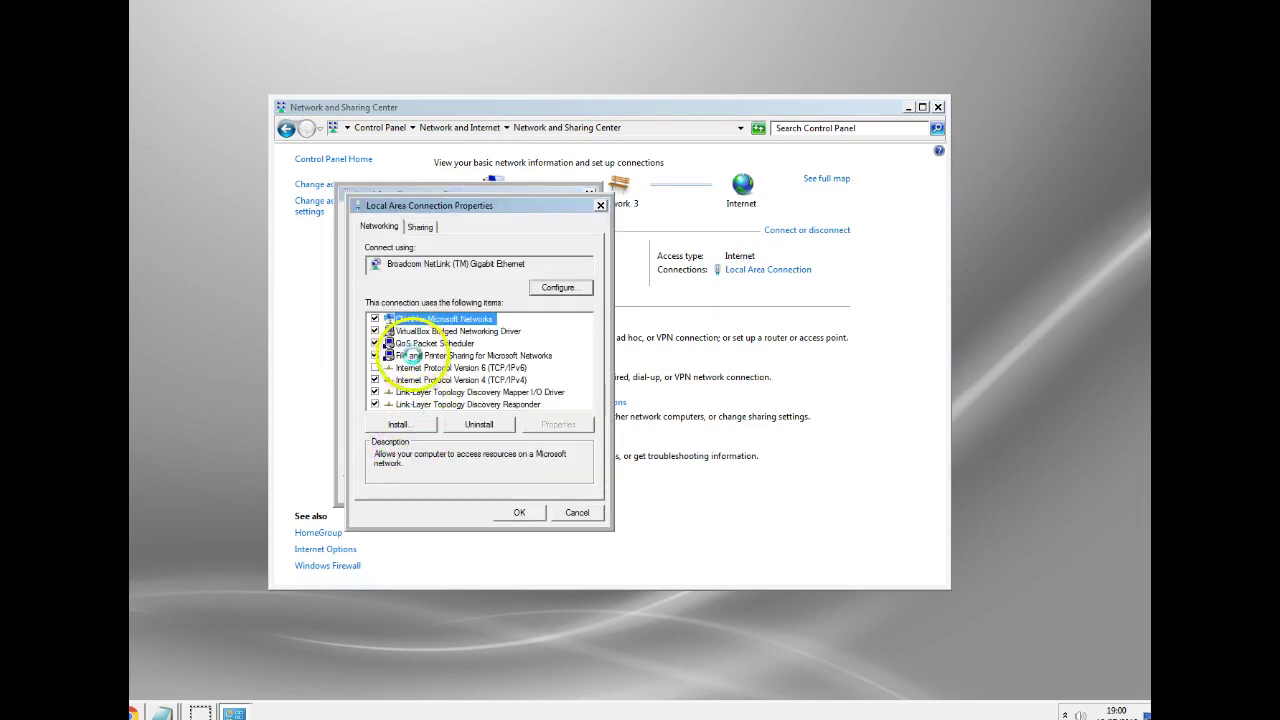
{"action": "left_click", "coordinate": [457, 379]}
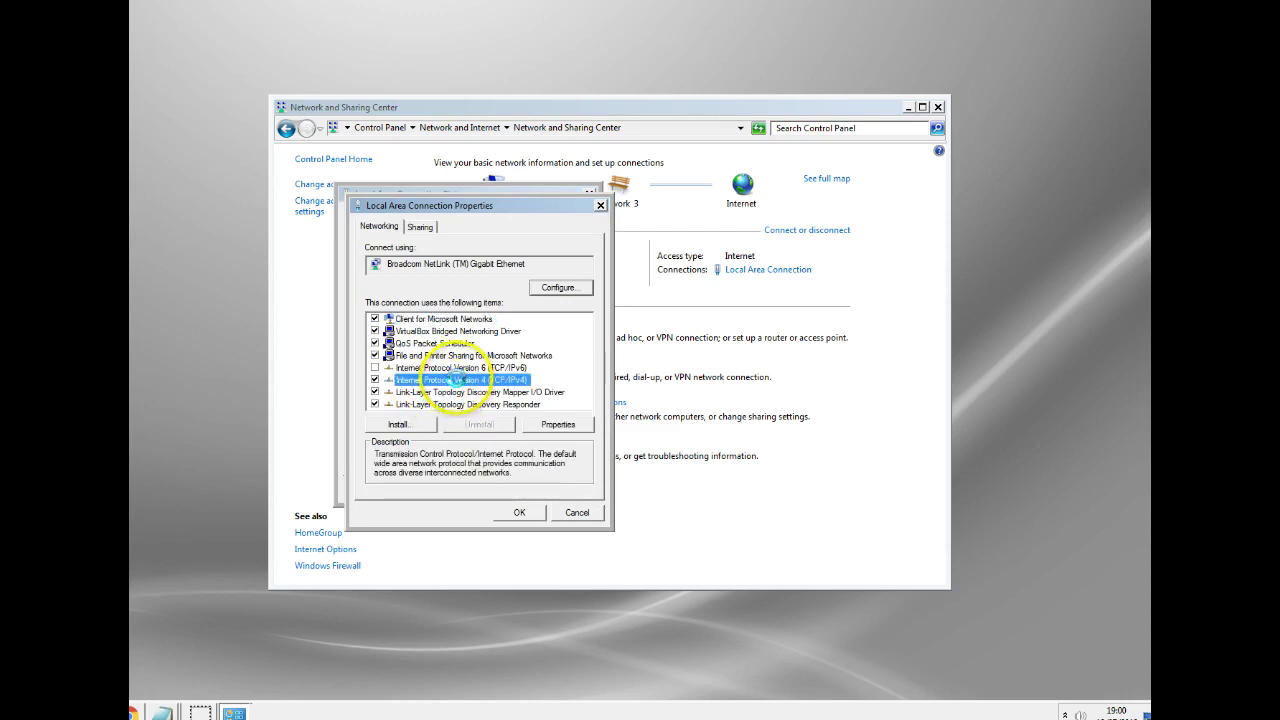
{"action": "left_click", "coordinate": [558, 424]}
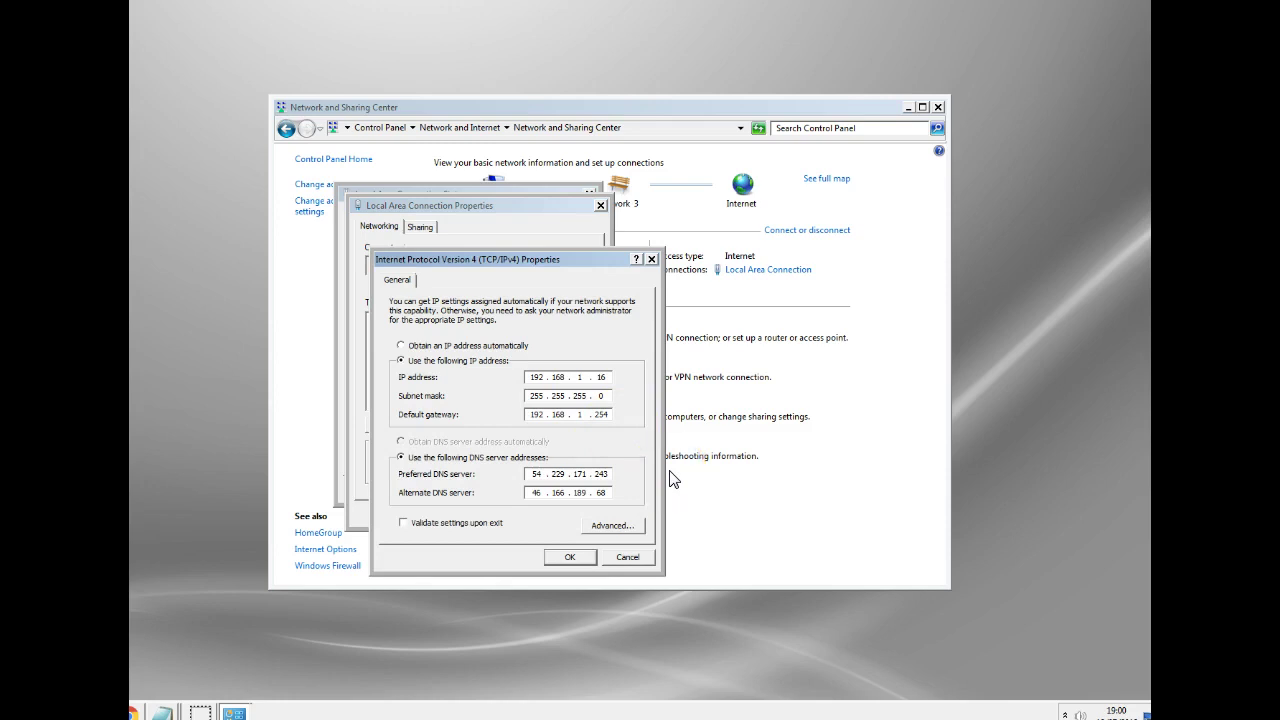
Enter 54.229.171.243 as preferred and 46.166.189.68 as alternate DNS server, then save
{"action": "left_click", "coordinate": [506, 470]}
{"action": "key", "text": "Tab"}
{"action": "left_click", "coordinate": [569, 557]}
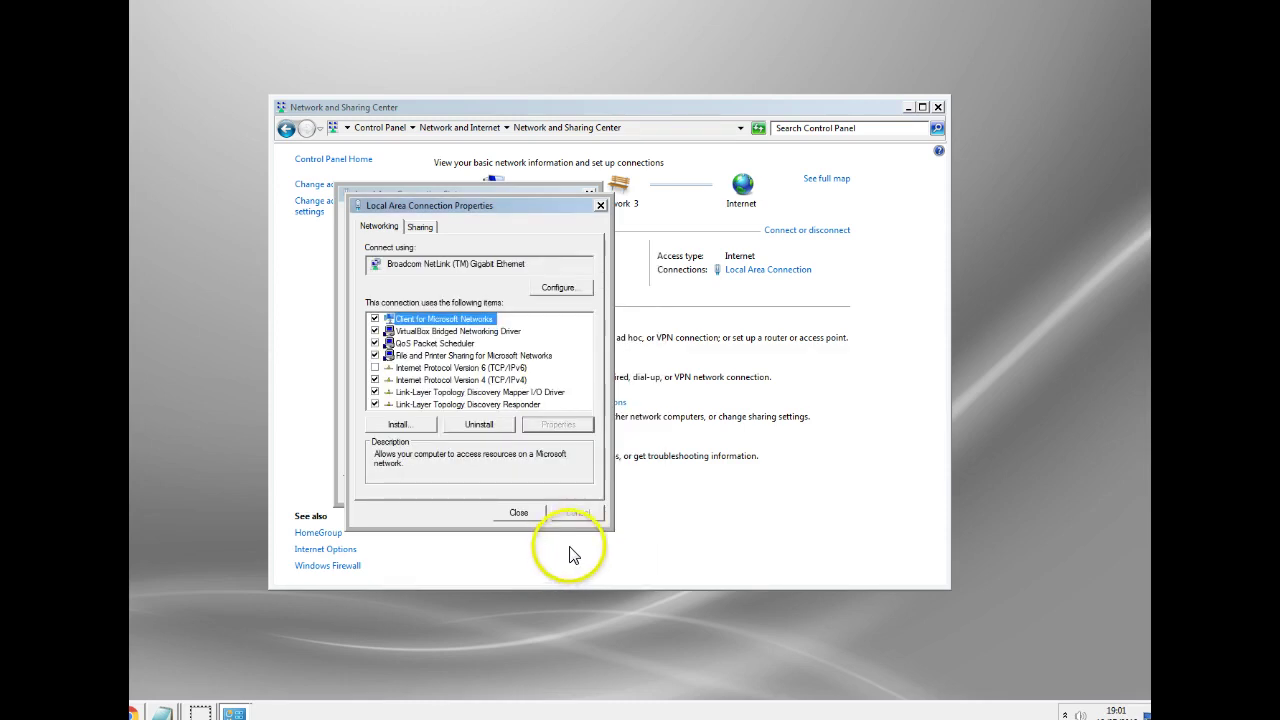
Close the status and Network and Sharing Center windows and open a fresh Chrome window
{"action": "left_click", "coordinate": [570, 487]}
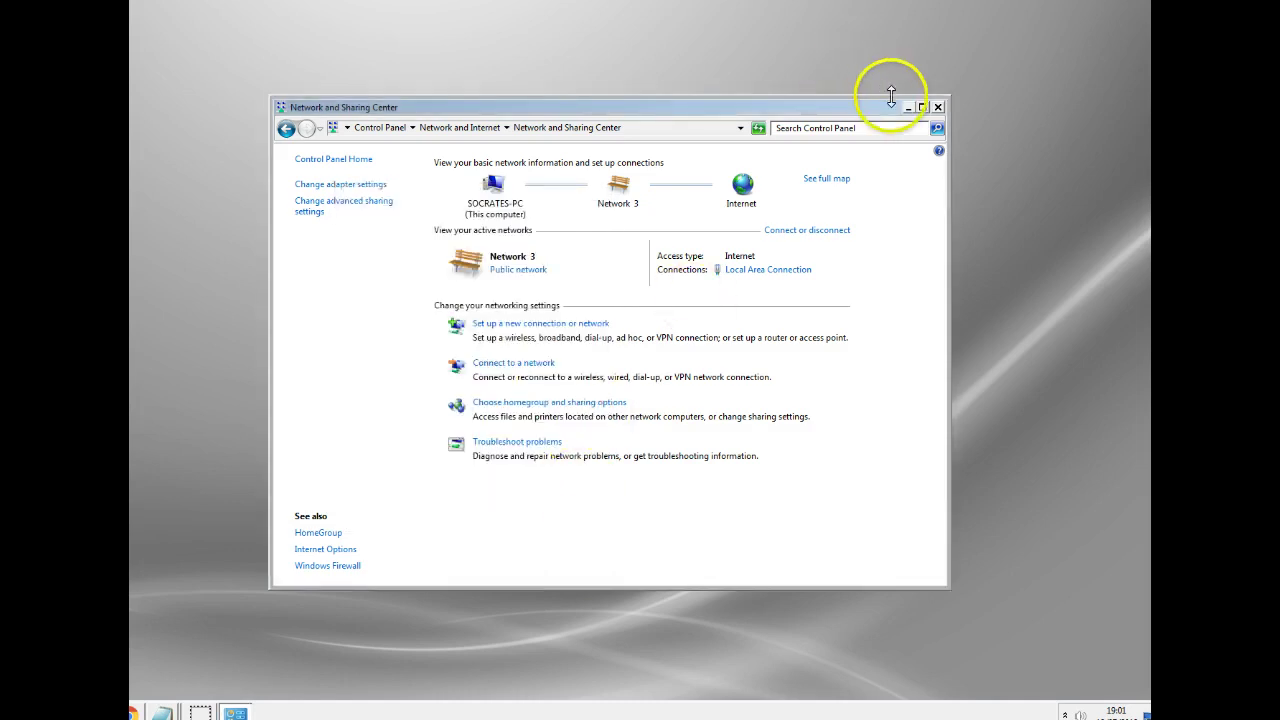
{"action": "left_click", "coordinate": [937, 106]}
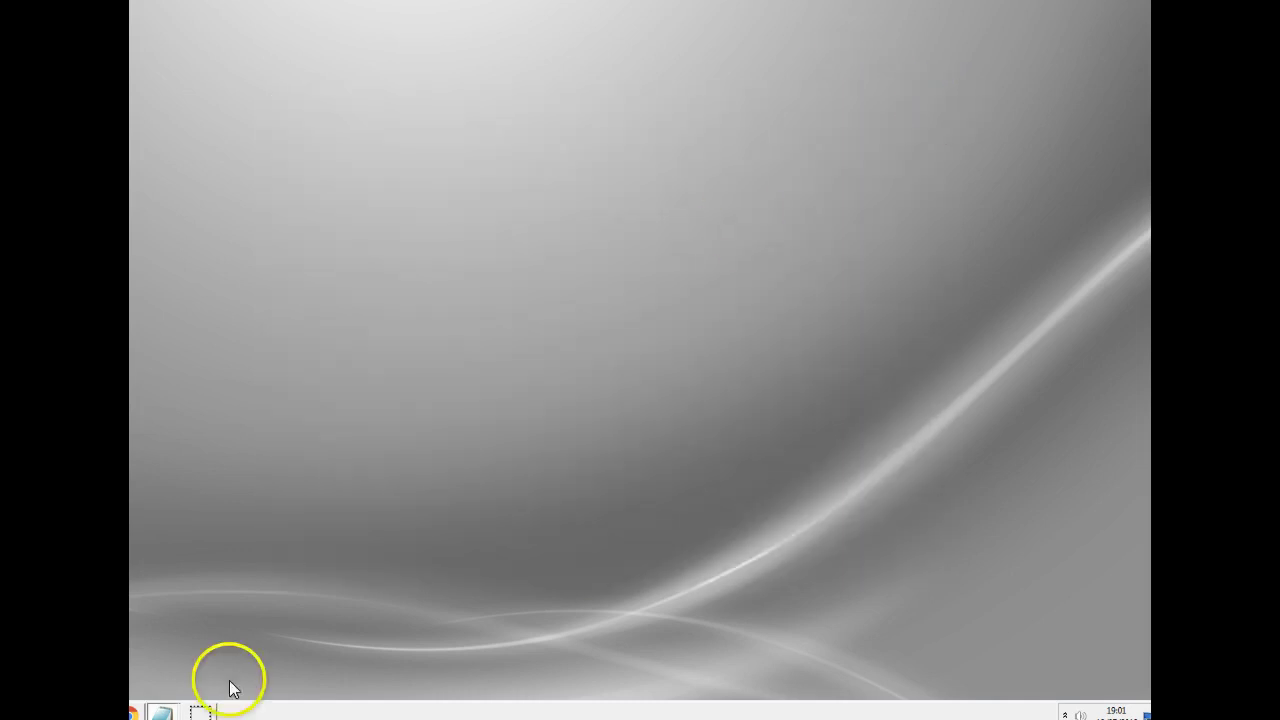
{"action": "left_click", "coordinate": [133, 712]}
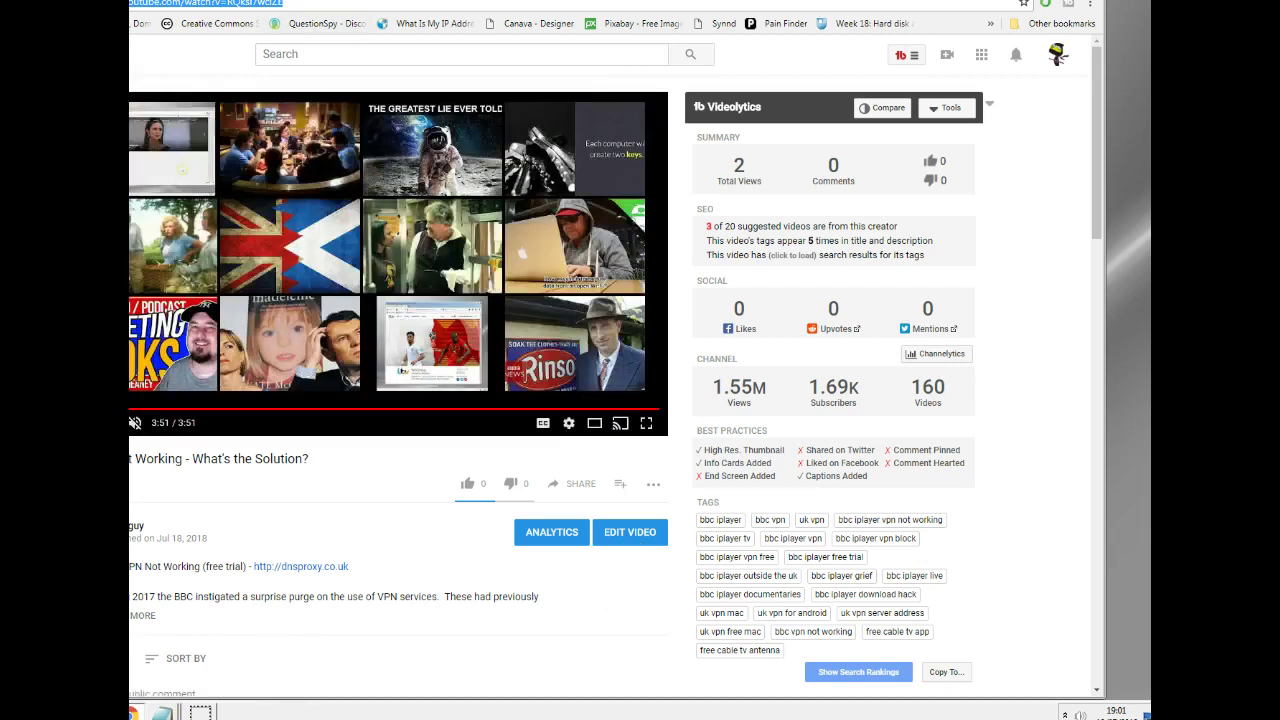
{"action": "left_click", "coordinate": [280, 700]}
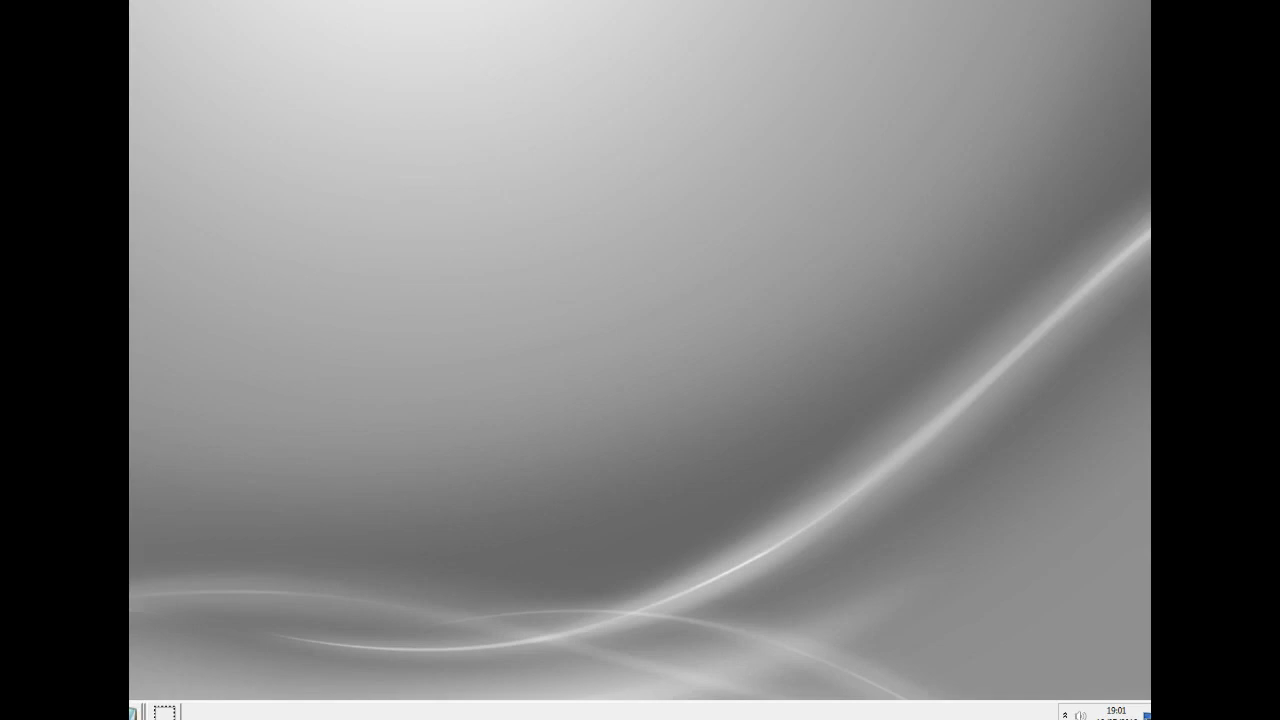
{"action": "left_click", "coordinate": [543, 307]}
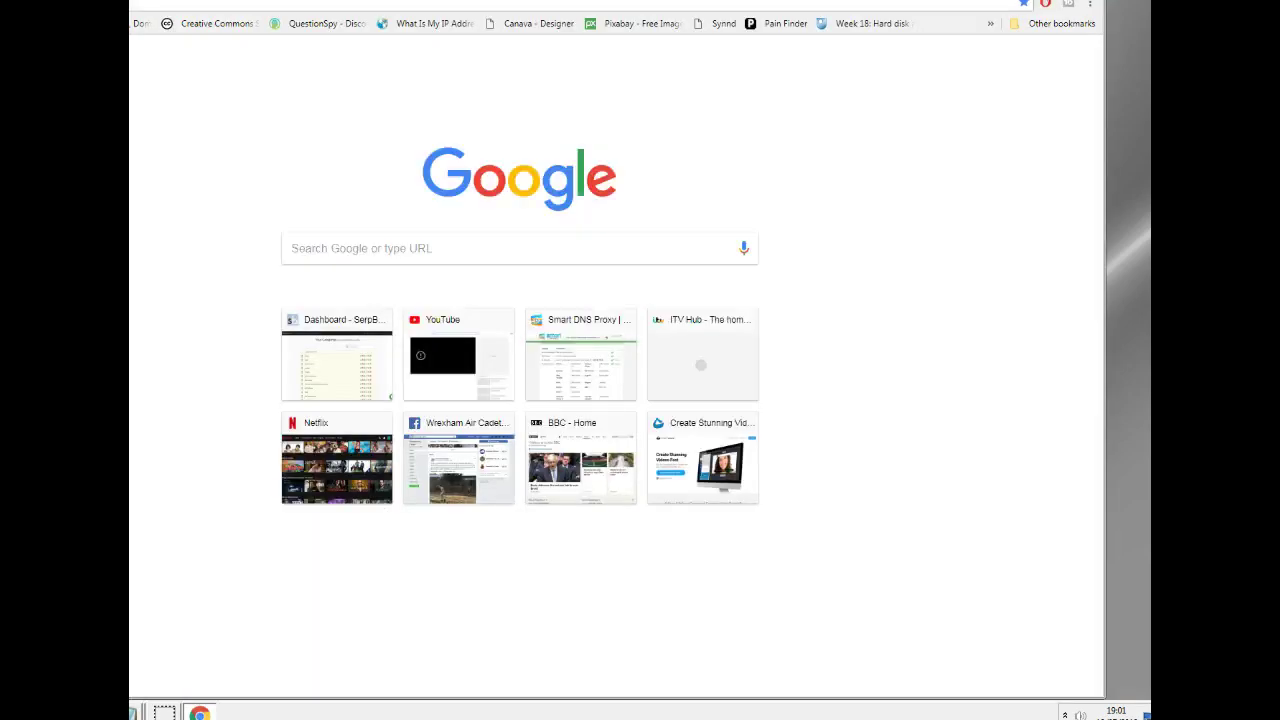
{"action": "left_click_drag", "start_coordinate": [130, 2], "coordinate": [357, 50]}
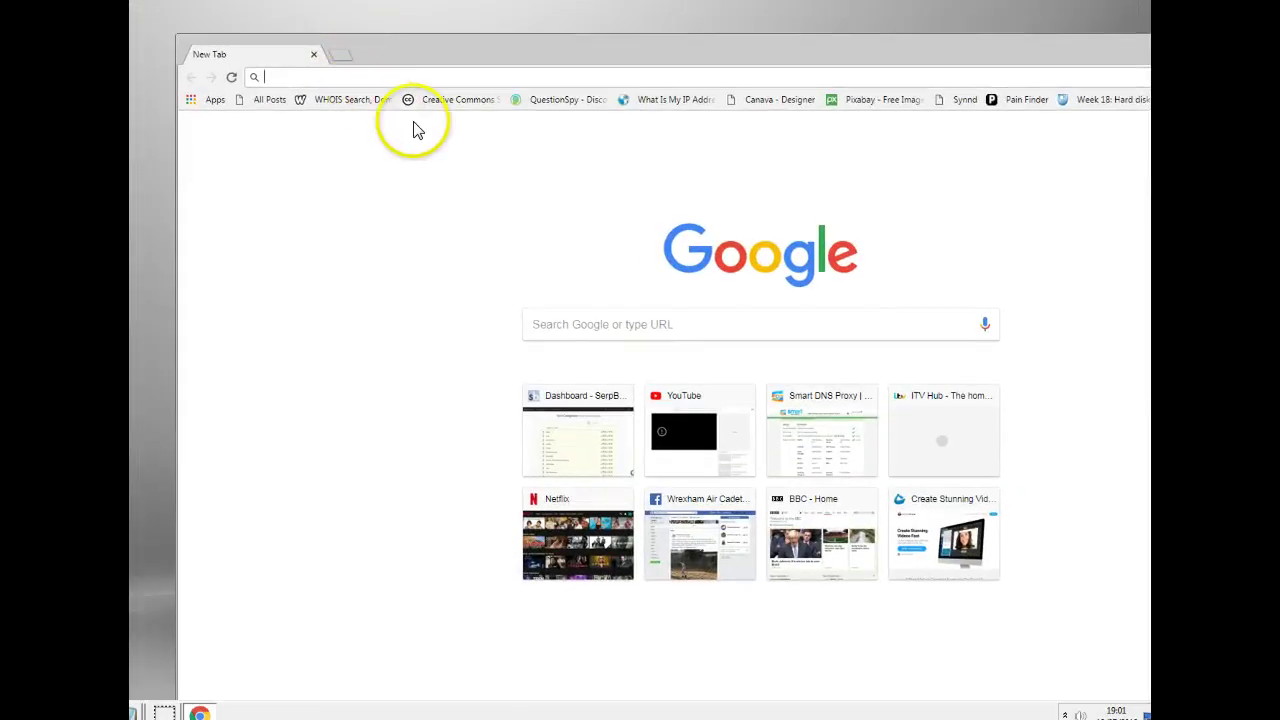
Load the BBC homepage by typing 'bbc' and go to iPlayer
{"action": "type", "text": "bbc"}
{"action": "key", "text": "Return"}
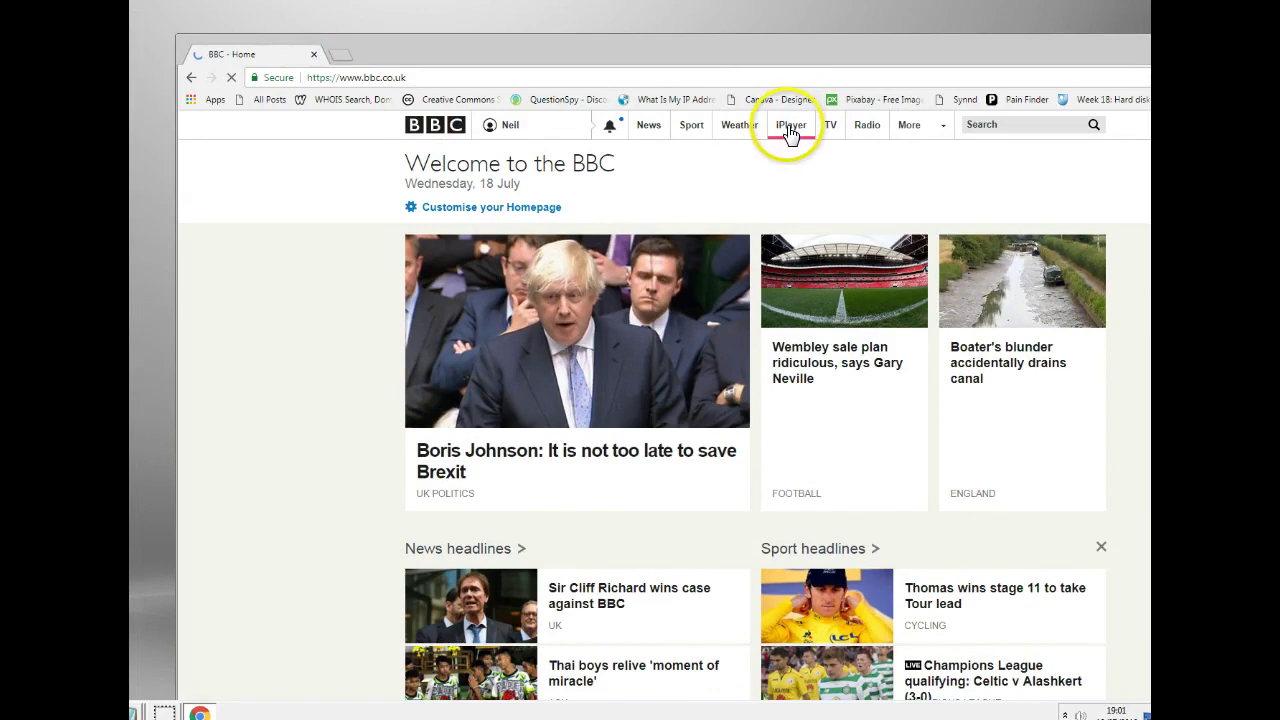
{"action": "left_click", "coordinate": [790, 130]}
Start streaming Gavin & Stacey Series 1 Episode 5 from the iPlayer home page
{"action": "scroll", "coordinate": [614, 286], "scroll_direction": "down", "scroll_amount": 3}
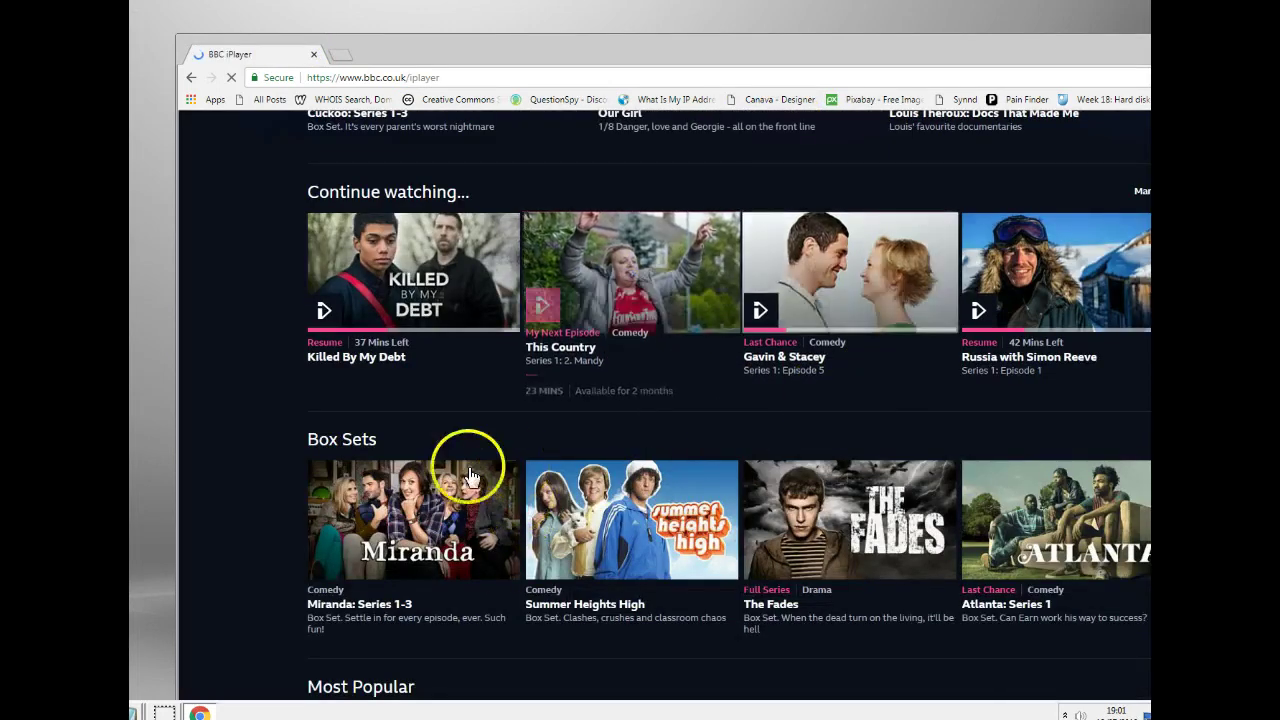
{"action": "scroll", "coordinate": [790, 540], "scroll_direction": "up", "scroll_amount": 2}
{"action": "mouse_move", "coordinate": [758, 450]}
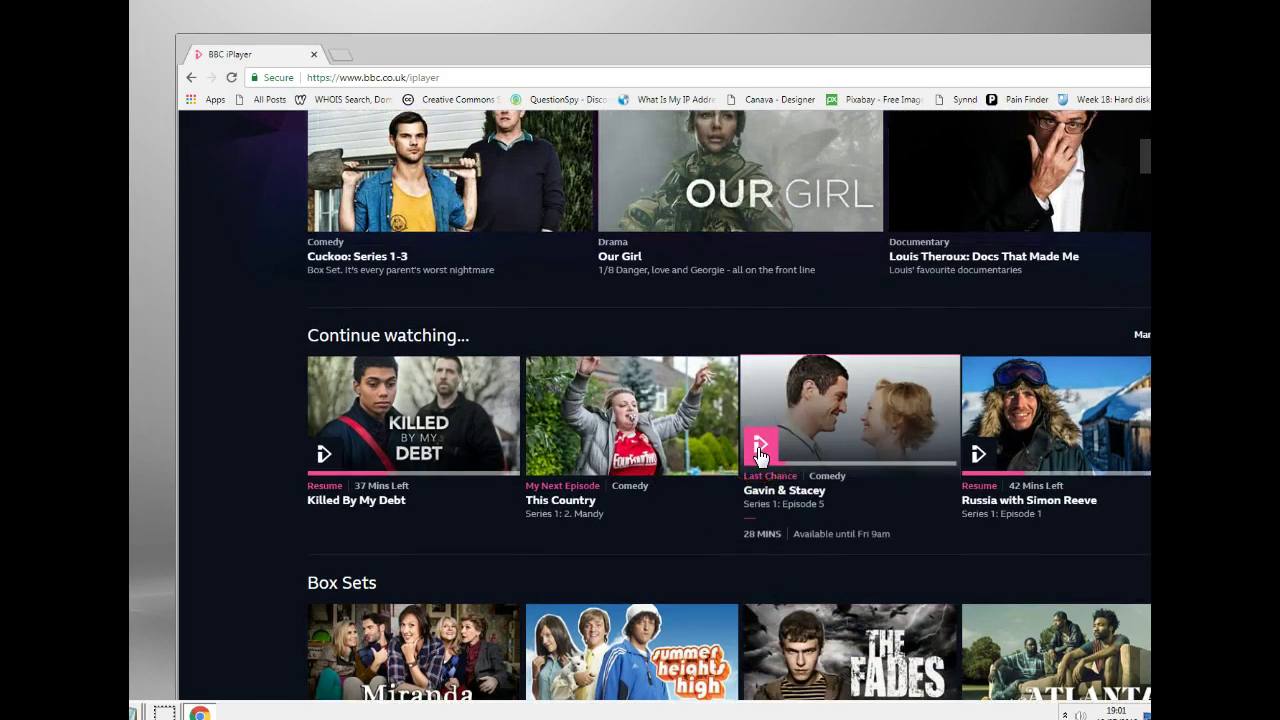
{"action": "left_click", "coordinate": [760, 452]}
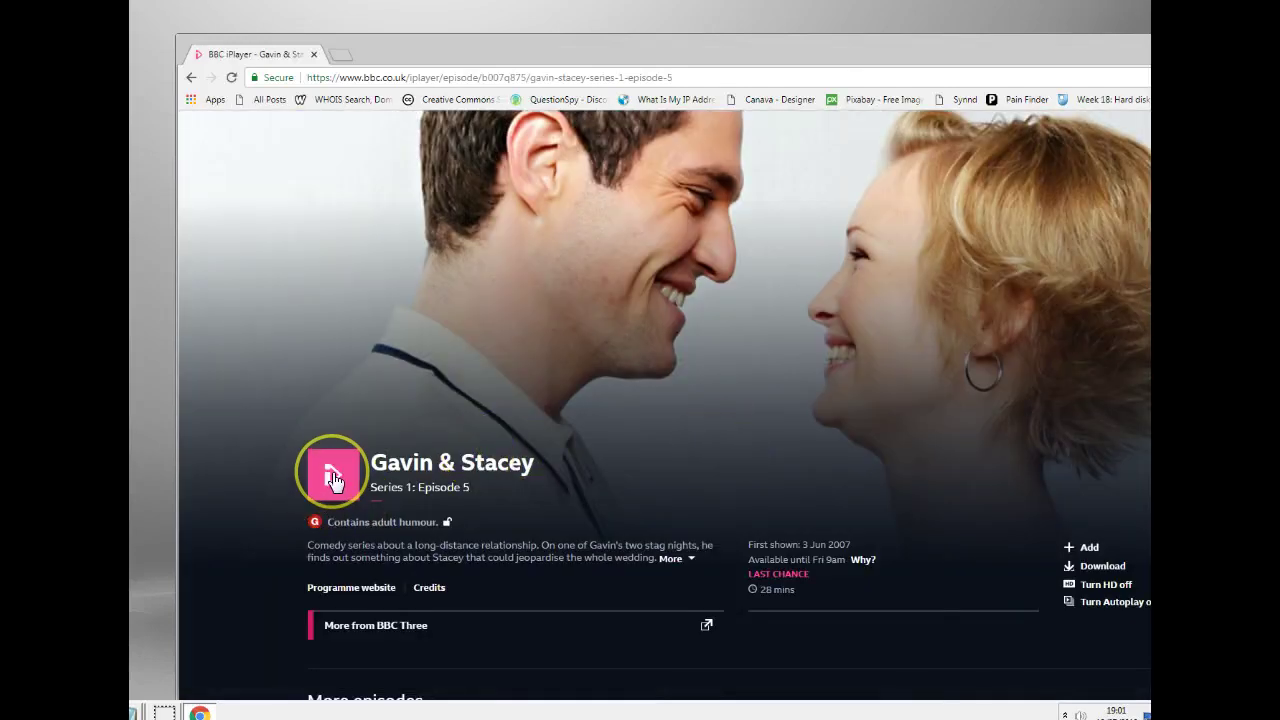
{"action": "left_click", "coordinate": [333, 480]}
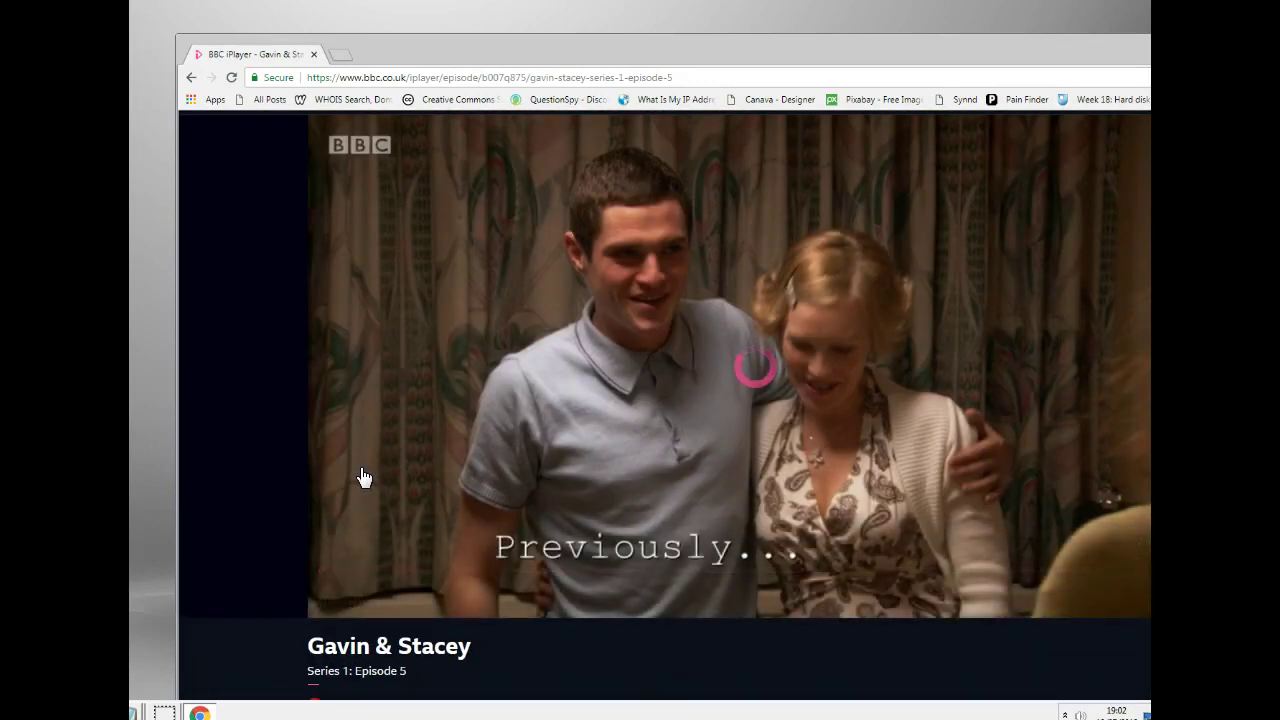
Pause the episode partway through and open a new browser tab
{"action": "left_click", "coordinate": [374, 394]}
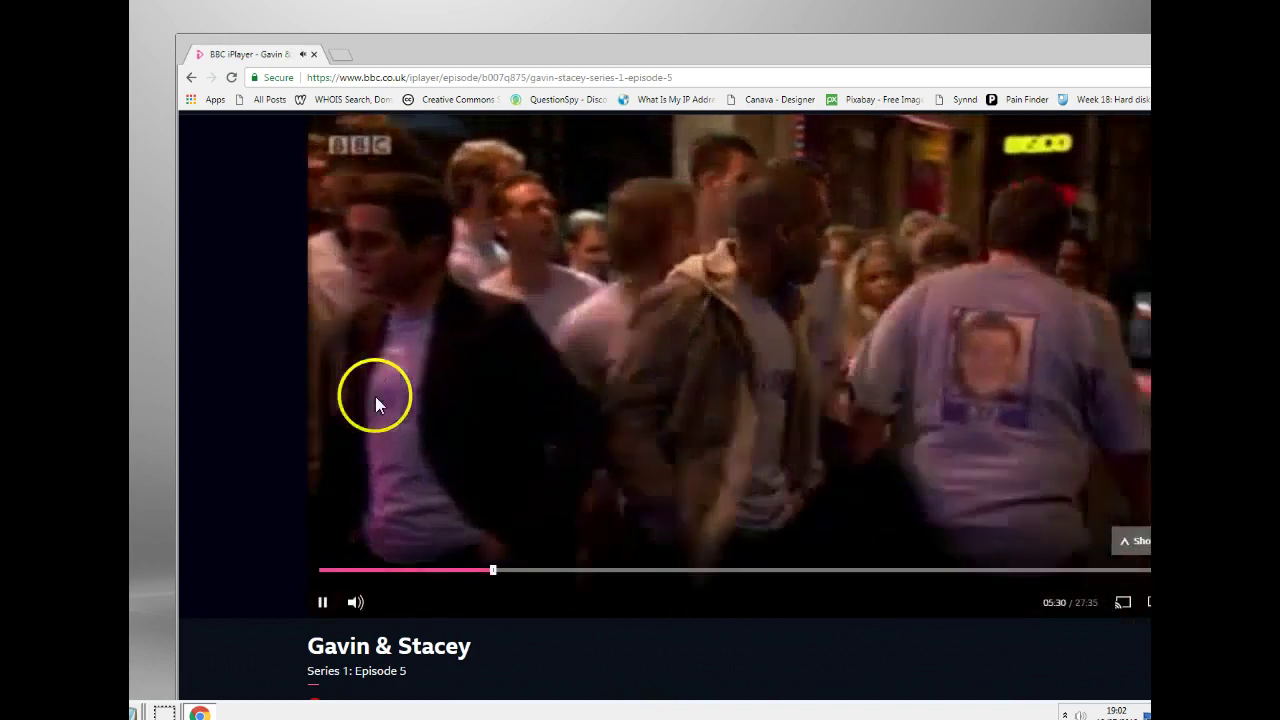
{"action": "left_click", "coordinate": [322, 602]}
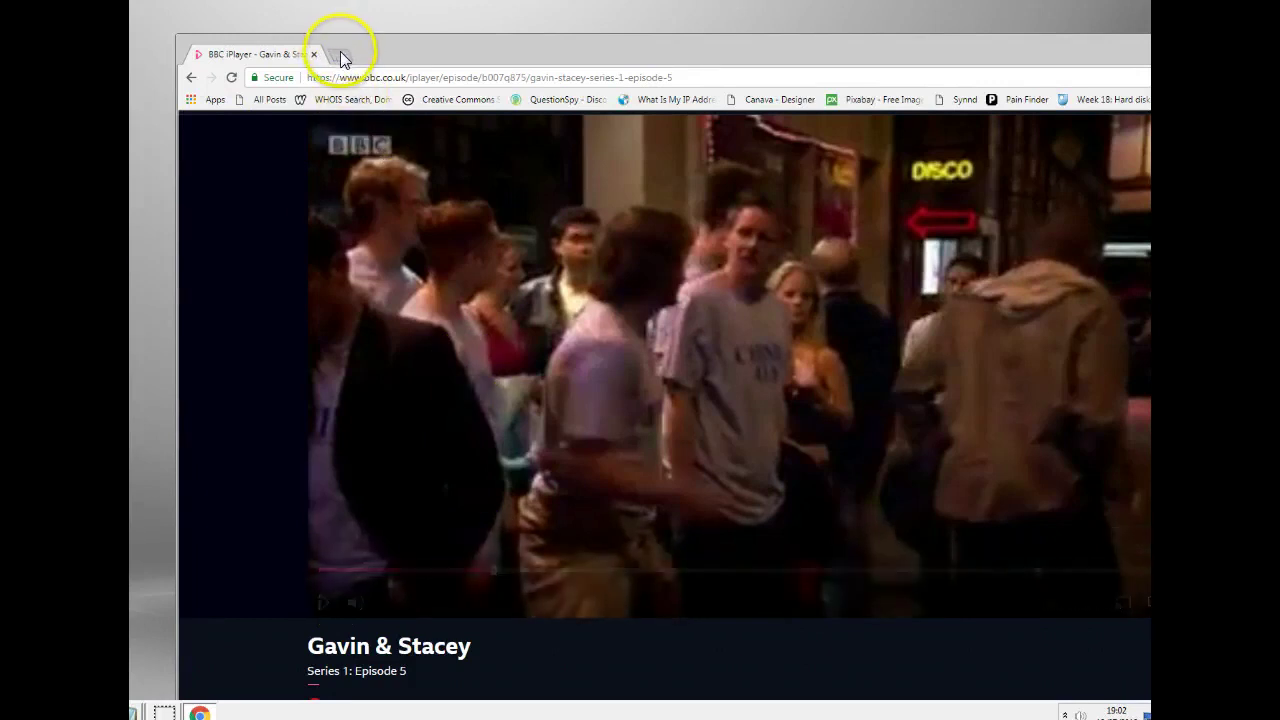
{"action": "left_click", "coordinate": [340, 56]}
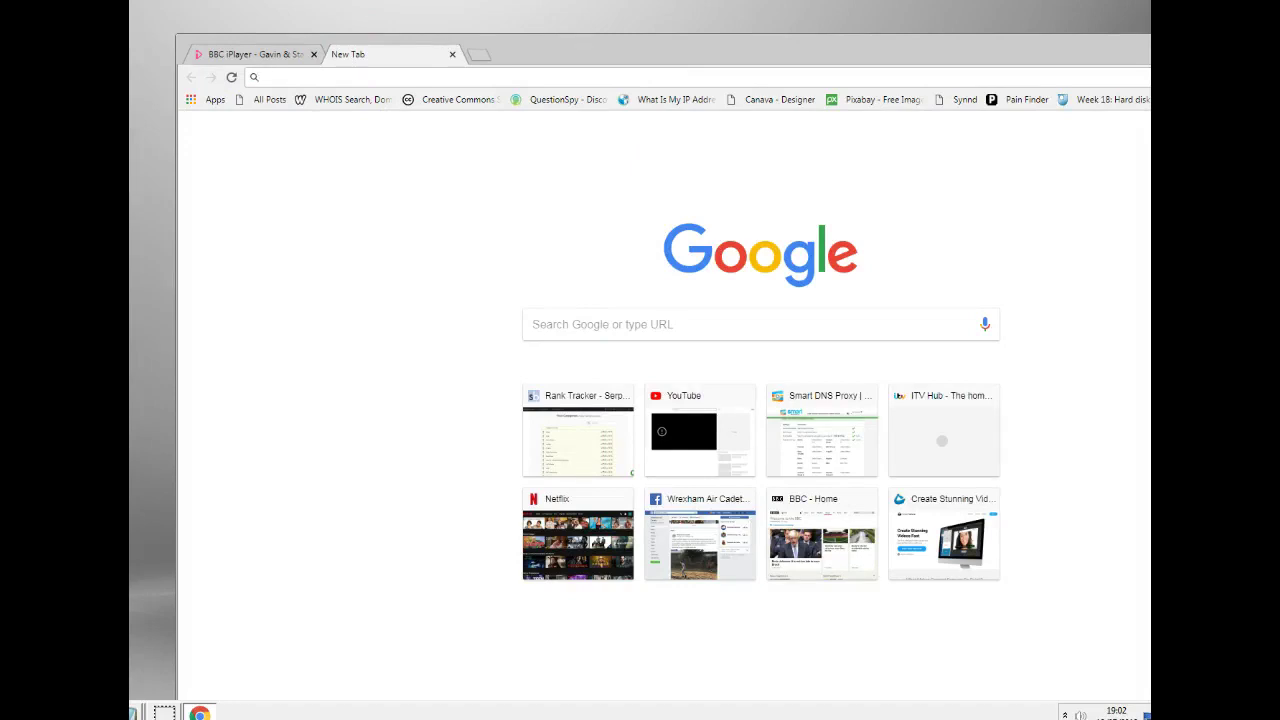
Load nbc.com and open America's Got Talent's Judge Cuts 1 video page
{"action": "type", "text": "nbc"}
{"action": "key", "text": "Return"}
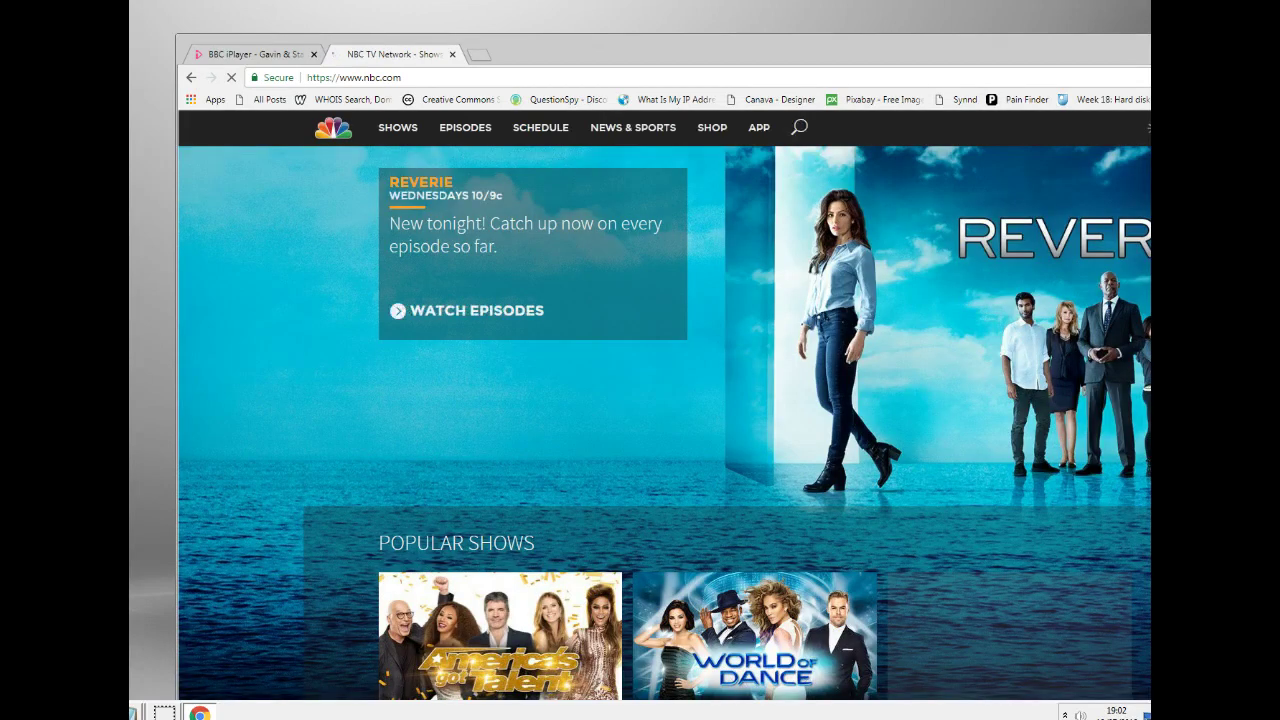
{"action": "scroll", "coordinate": [766, 343], "scroll_direction": "down", "scroll_amount": 1}
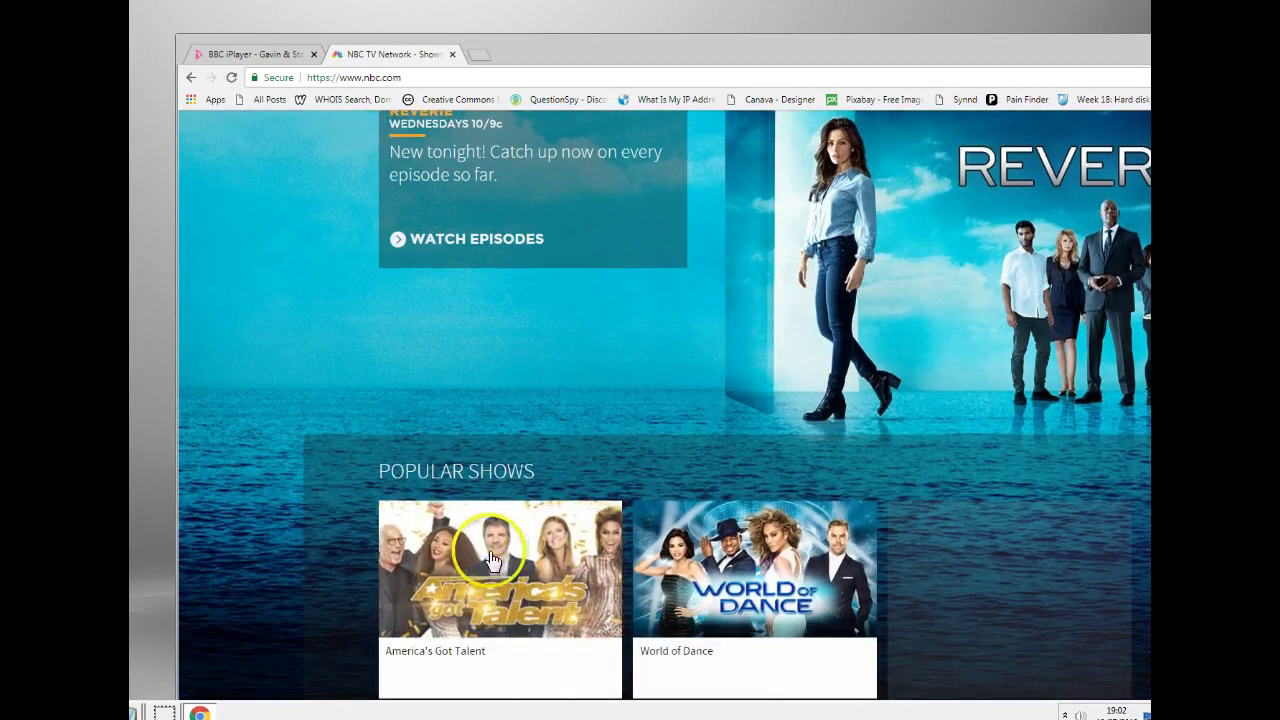
{"action": "left_click", "coordinate": [494, 593]}
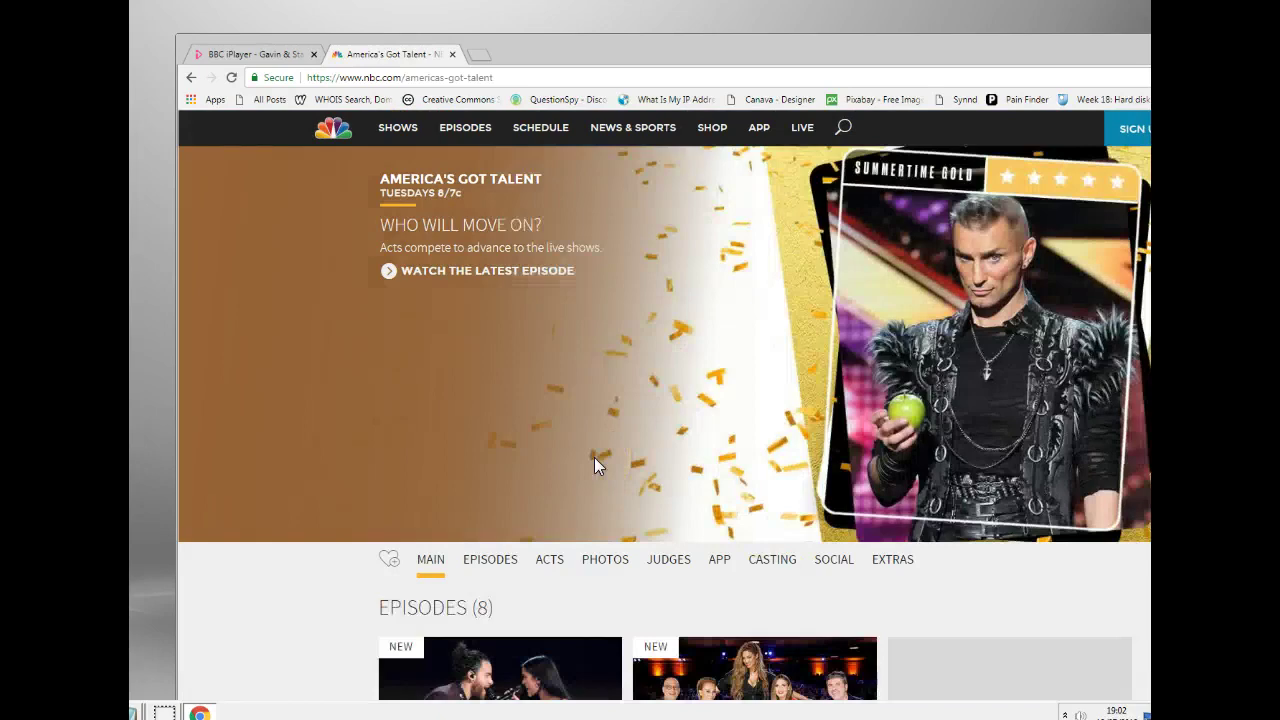
{"action": "scroll", "coordinate": [587, 445], "scroll_direction": "down", "scroll_amount": 2}
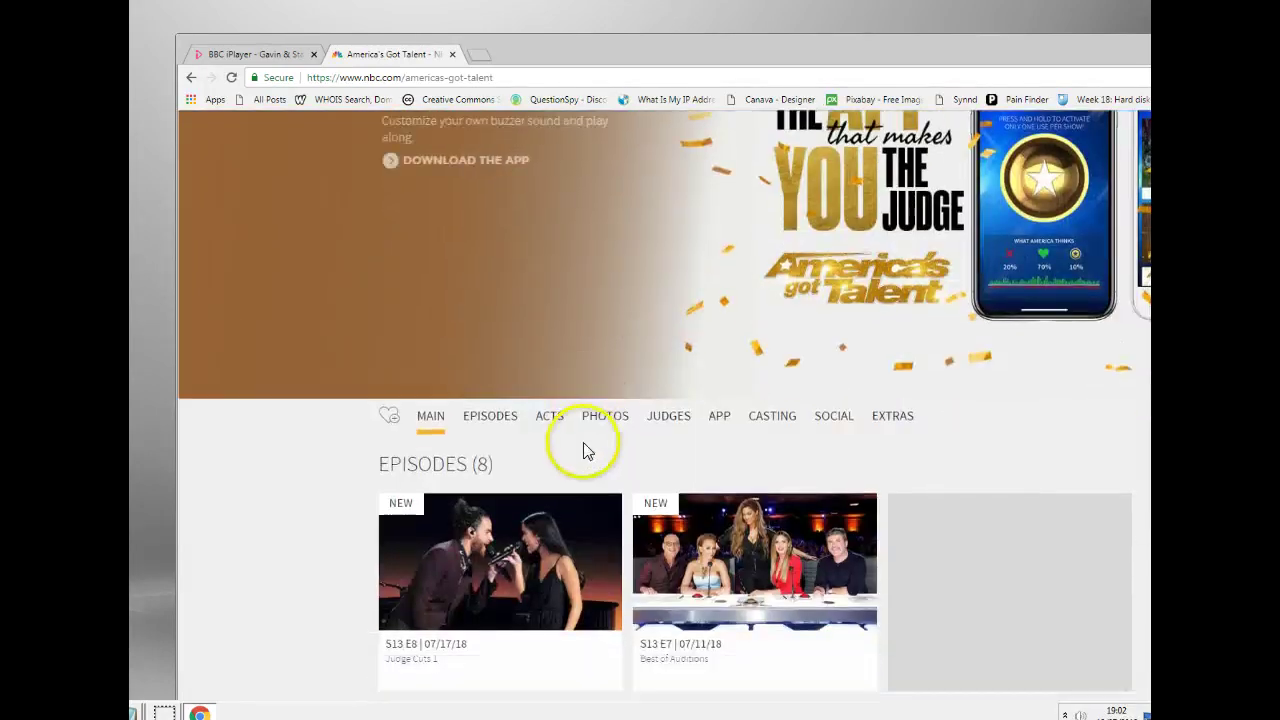
{"action": "left_click", "coordinate": [468, 546]}
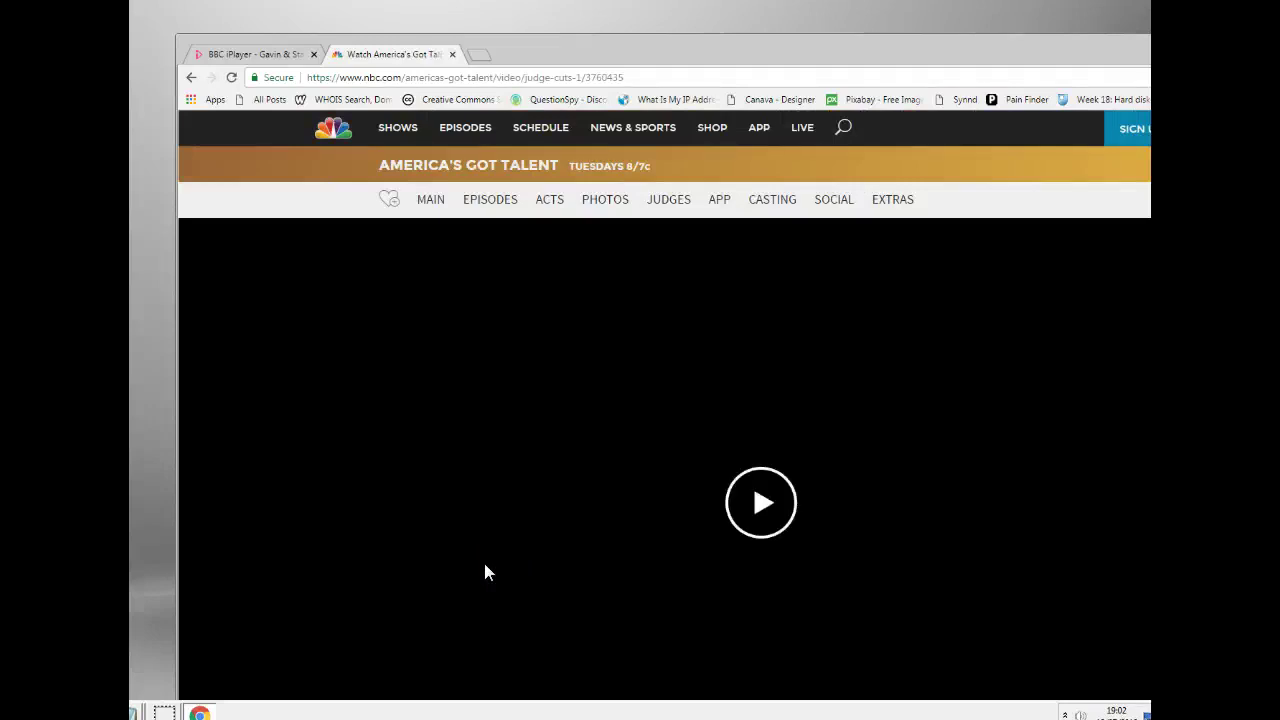
Play the AGT S13 E8 Judge Cuts 1 video, pause it, and check the iPlayer tab
{"action": "left_click", "coordinate": [766, 512]}
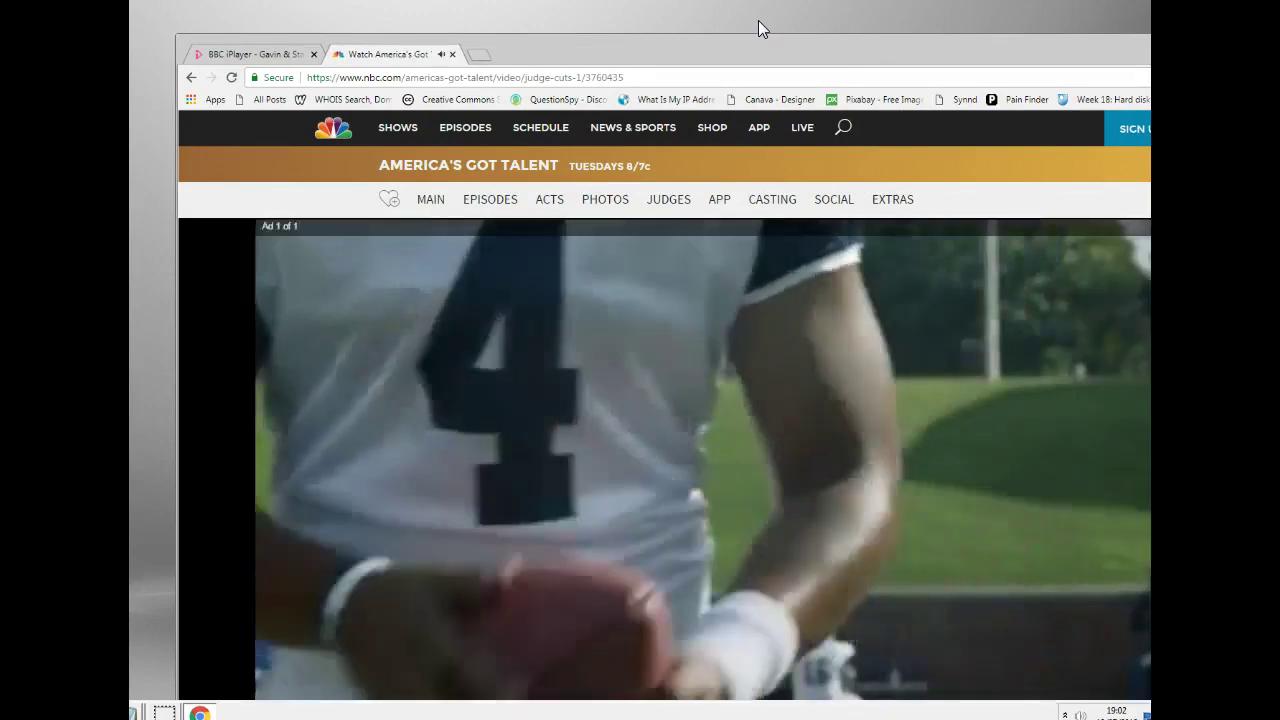
{"action": "left_click", "coordinate": [751, 286]}
{"action": "scroll", "coordinate": [755, 345], "scroll_direction": "down", "scroll_amount": 1}
{"action": "scroll", "coordinate": [753, 343], "scroll_direction": "up", "scroll_amount": 1}
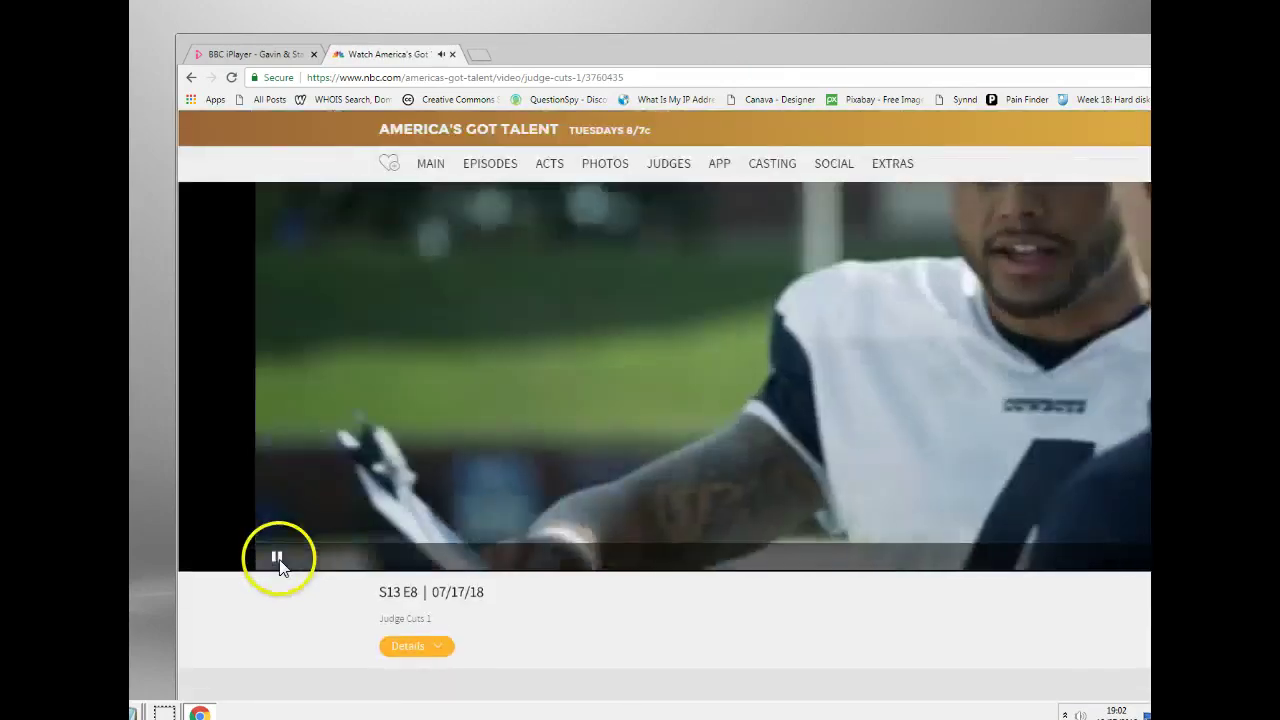
{"action": "left_click", "coordinate": [277, 558]}
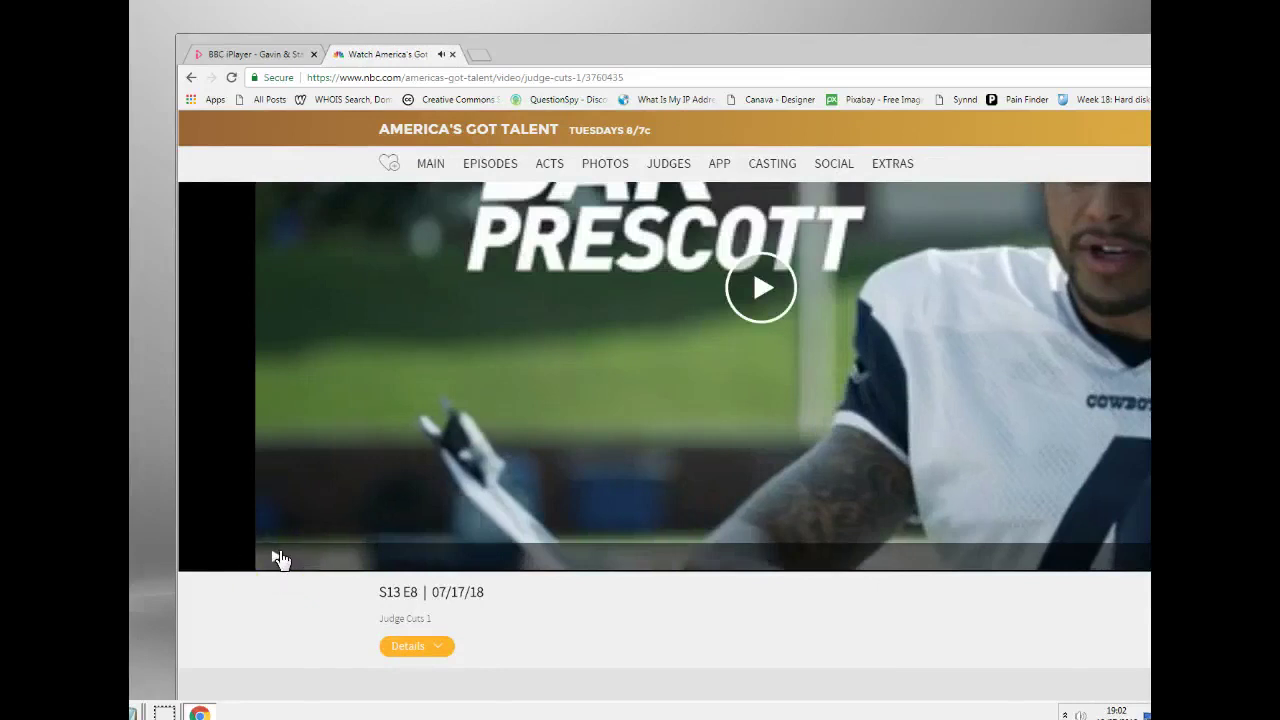
{"action": "left_click", "coordinate": [257, 54]}
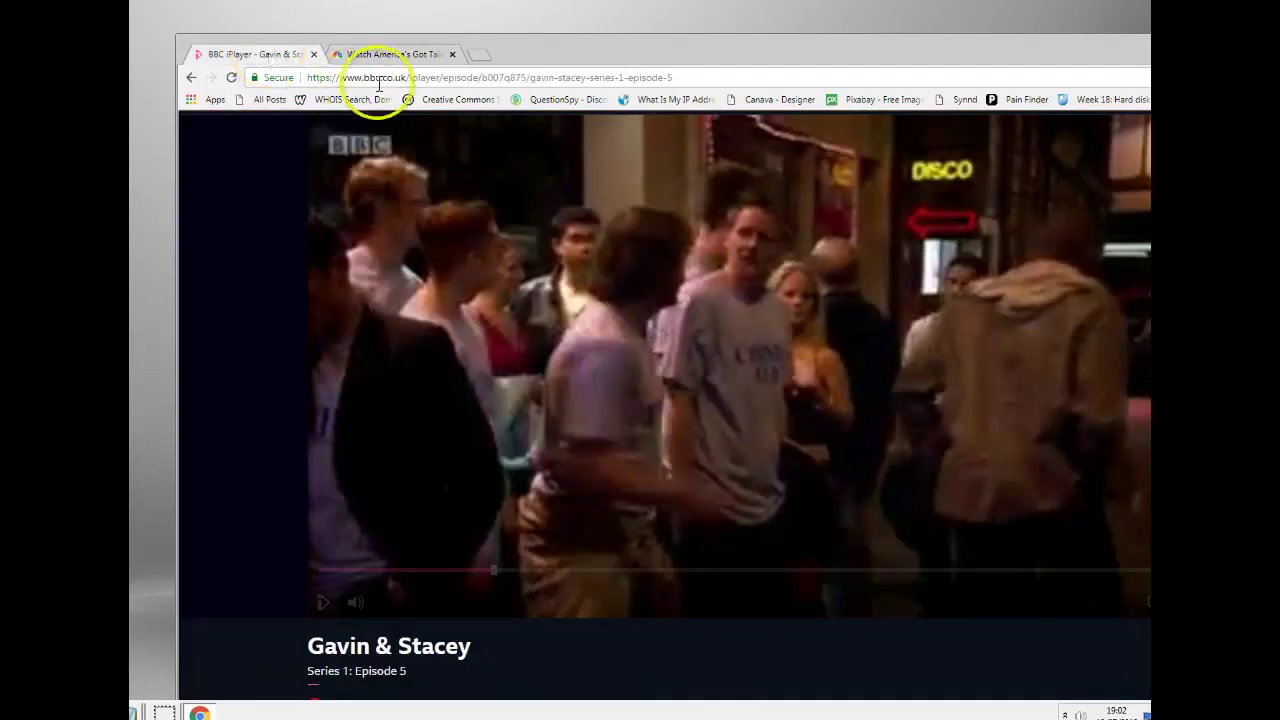
{"action": "left_click", "coordinate": [395, 56]}
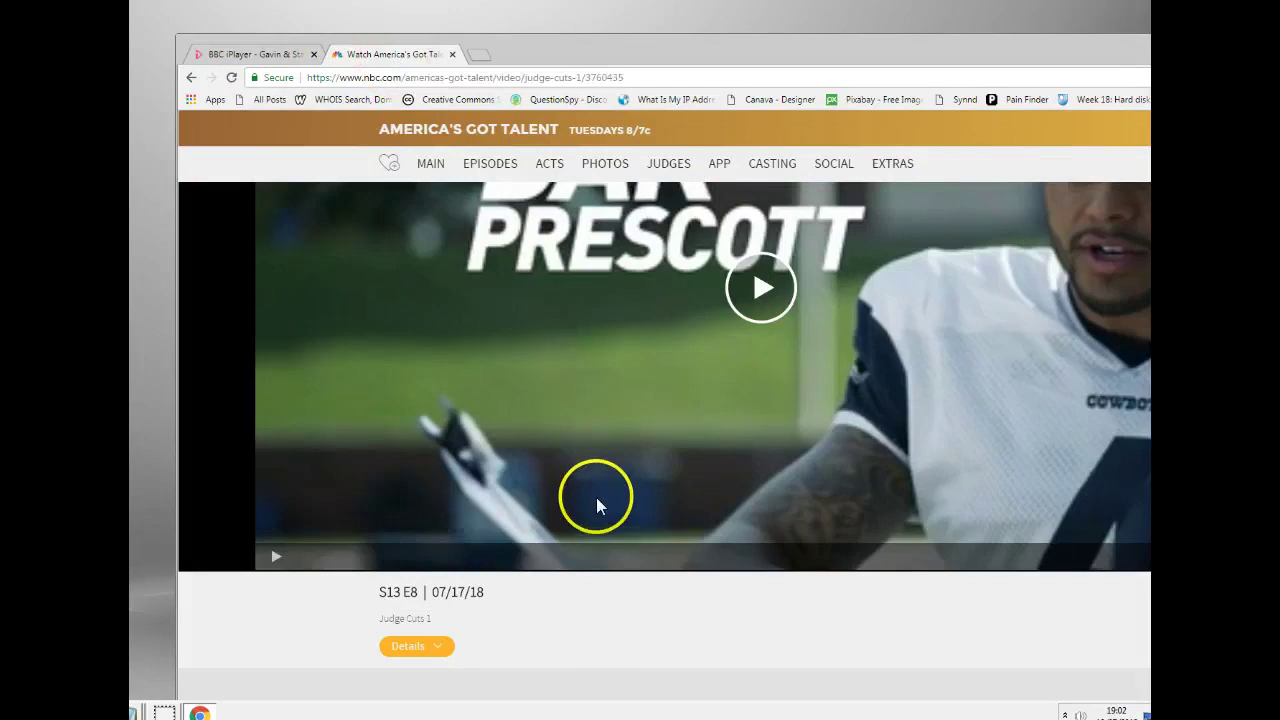